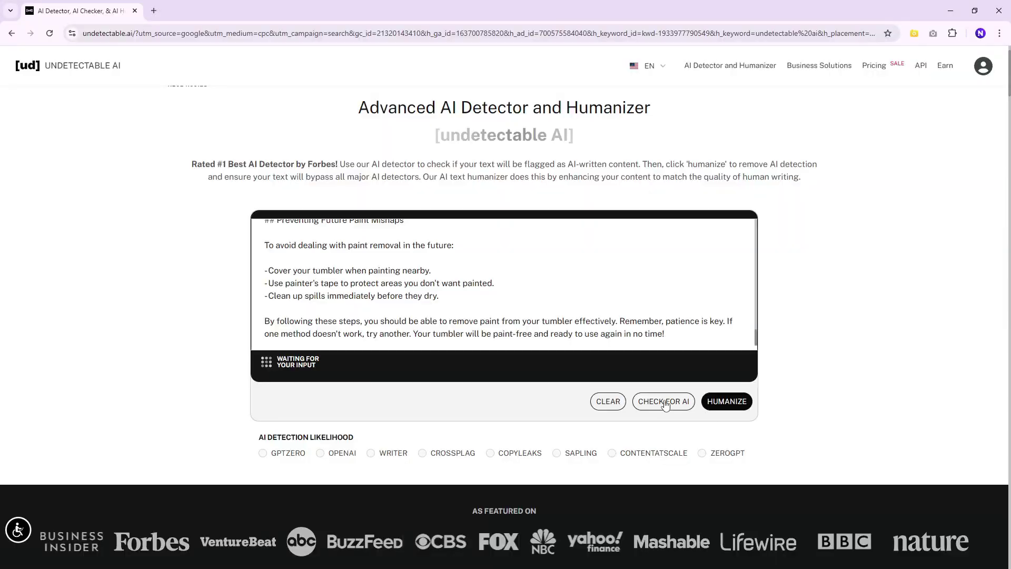
Scroll down to the r/marketing post 'I can spot AI written content a mile away now'
scroll(661, 399, "down", 2)
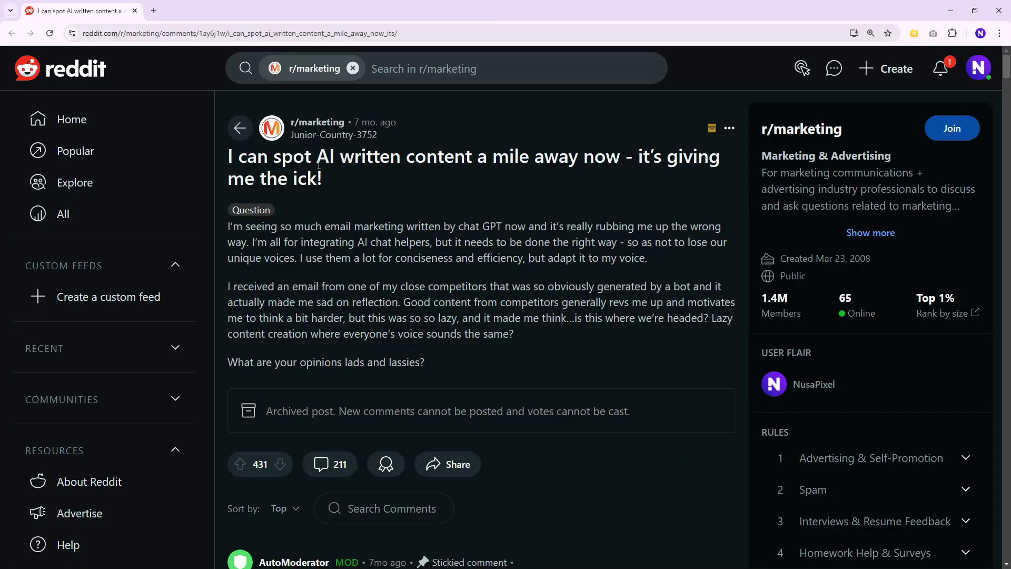
Highlight the r/marketing post title, then scroll through the long CanvaTemplates and Inboxroad articles
left_click_drag(229, 158, 610, 158)
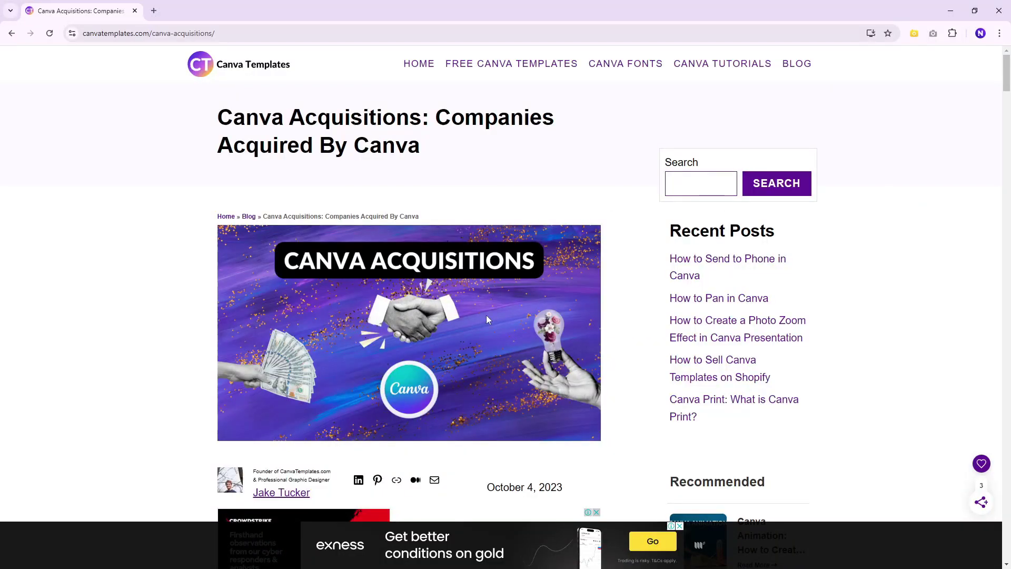
scroll(487, 318, "down", 15)
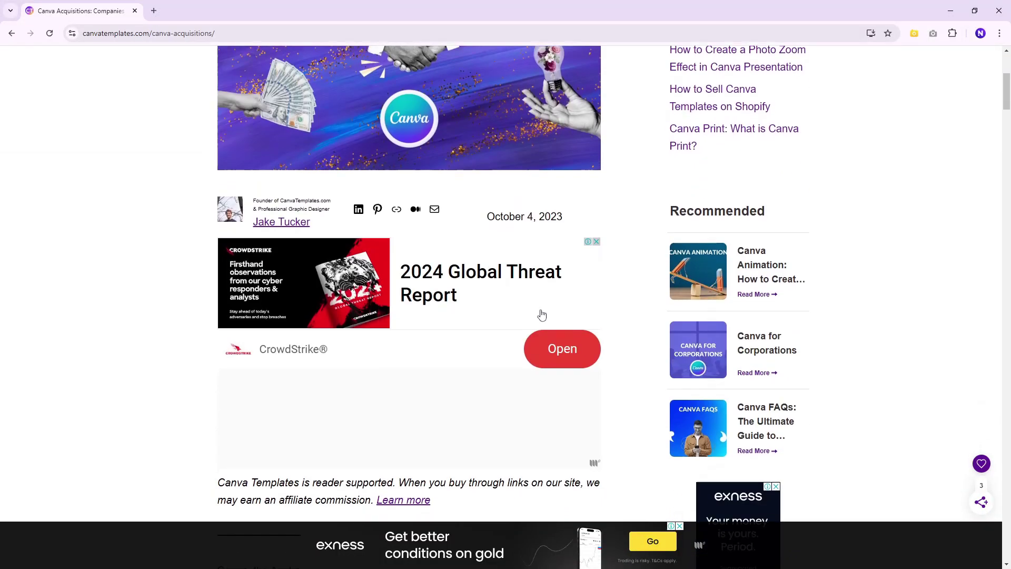
scroll(565, 288, "down", 20)
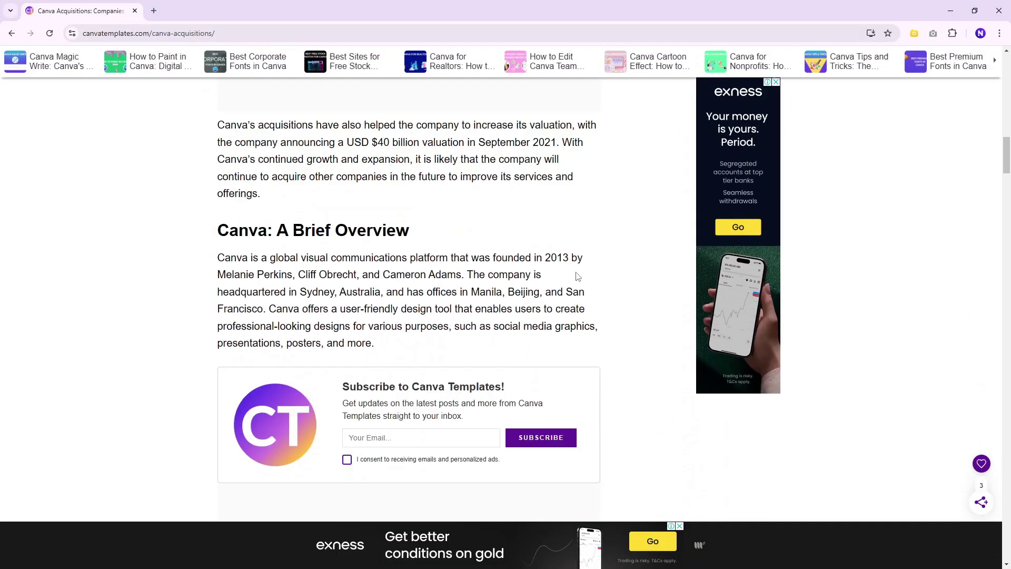
scroll(575, 284, "down", 15)
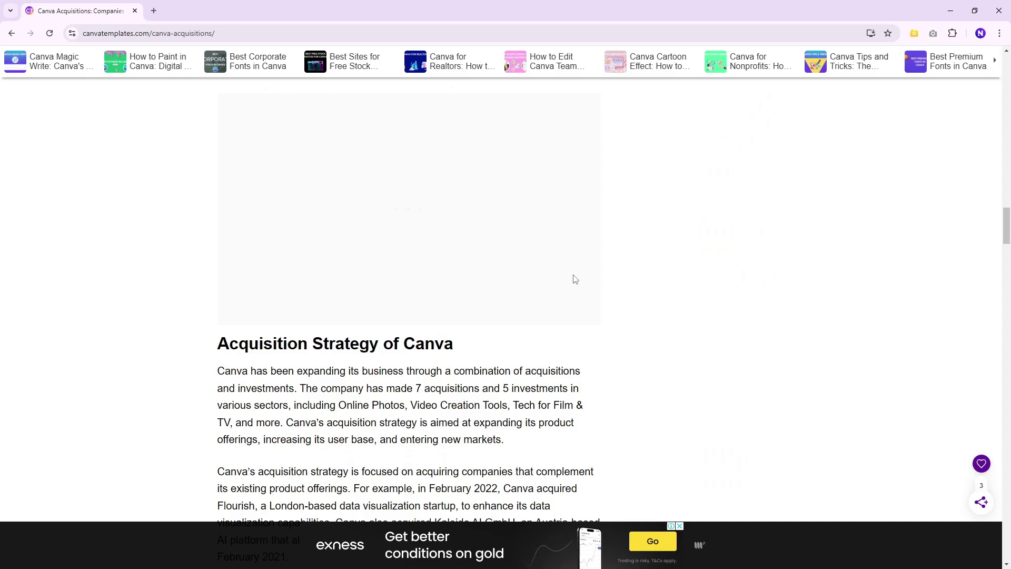
scroll(577, 267, "down", 15)
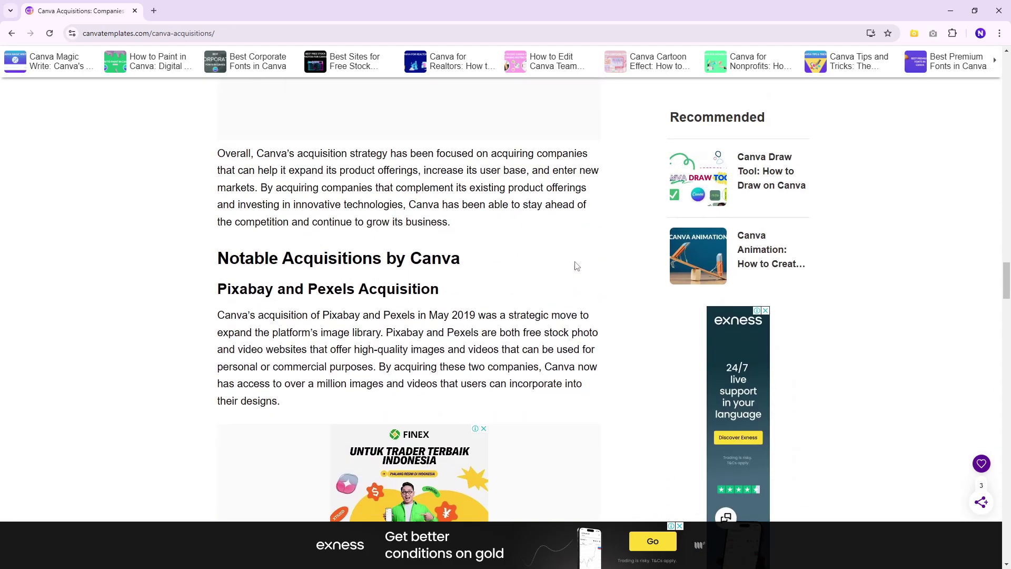
scroll(574, 270, "down", 14)
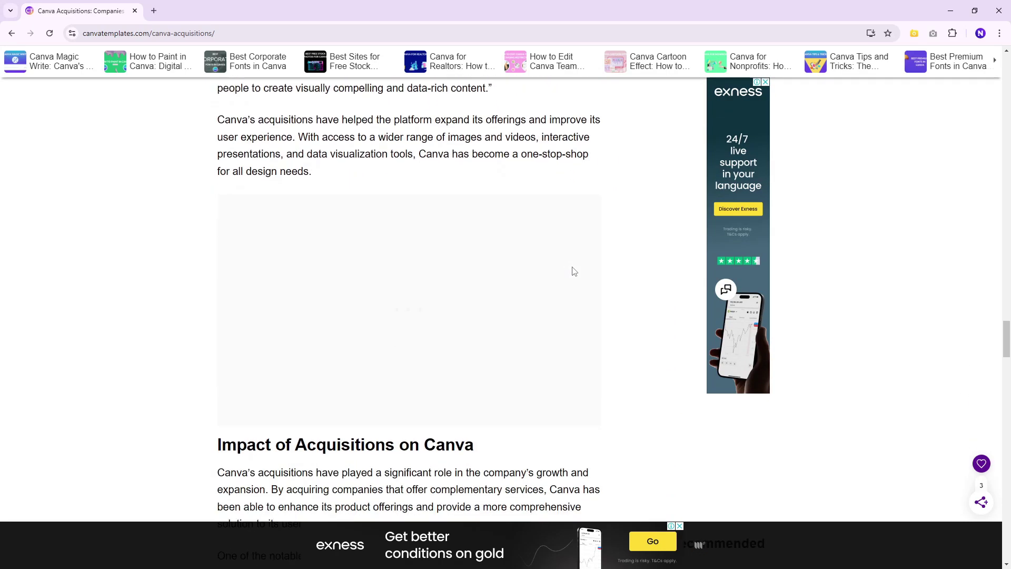
scroll(579, 257, "down", 15)
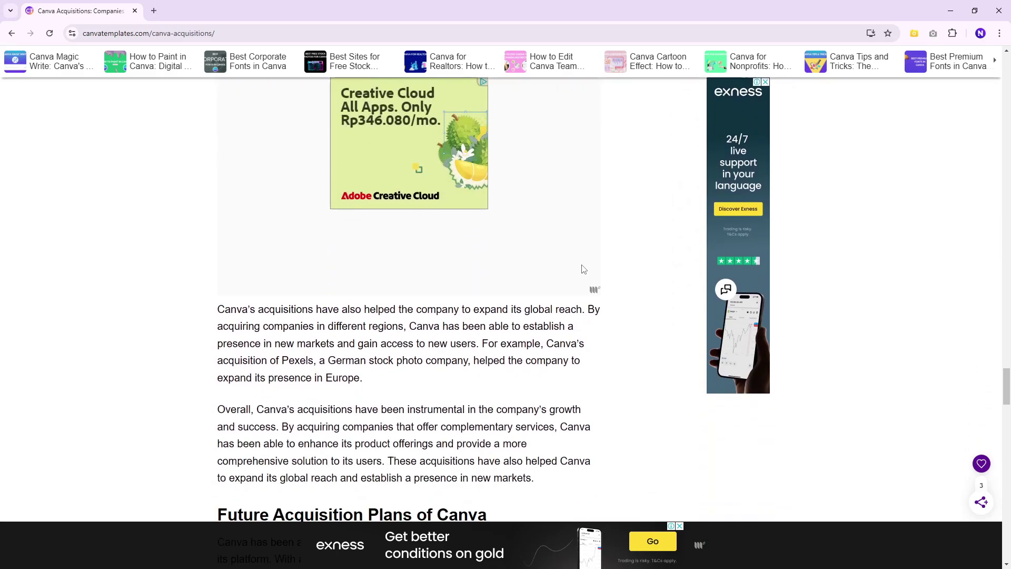
scroll(597, 278, "down", 6)
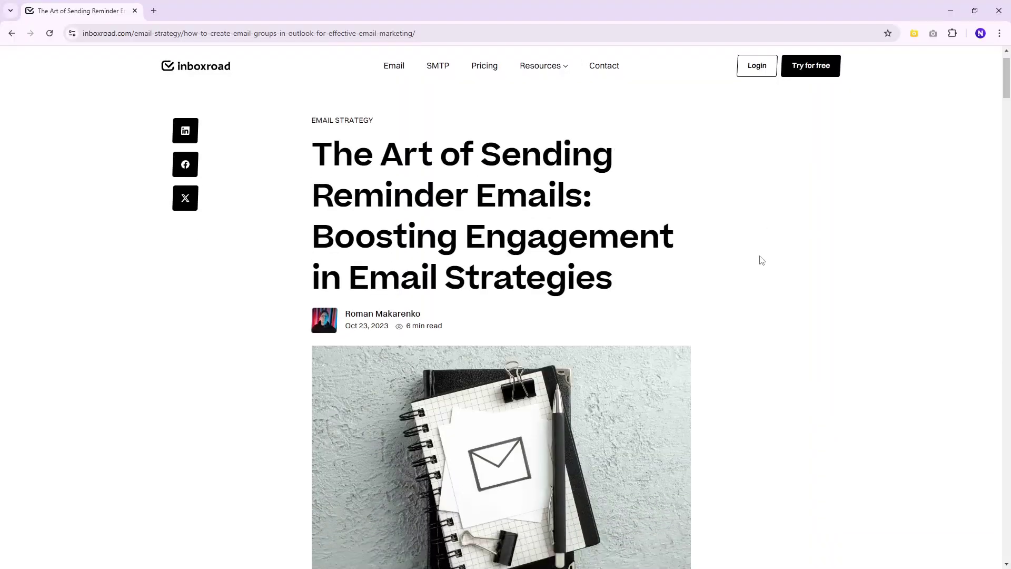
scroll(762, 260, "down", 20)
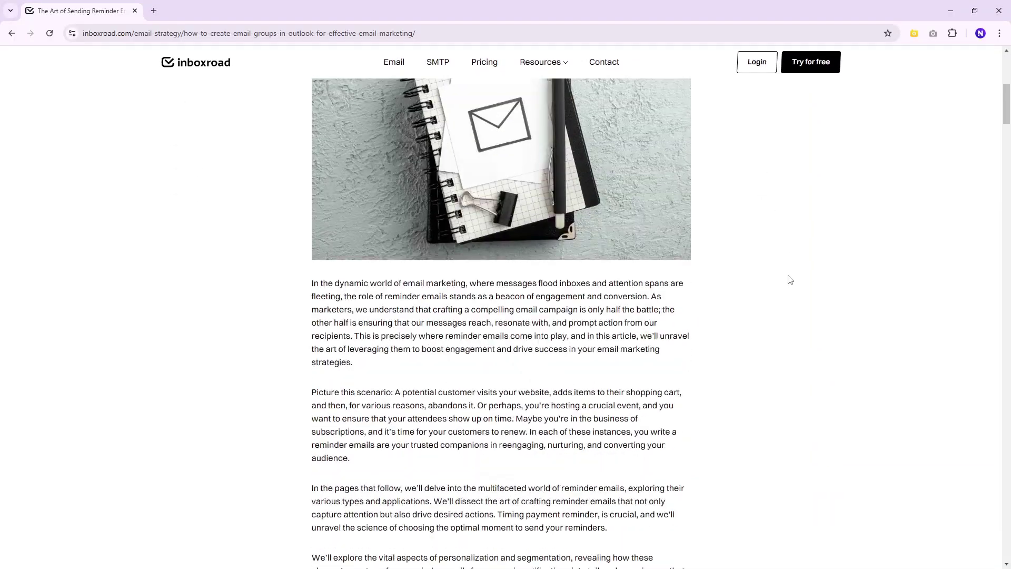
scroll(798, 289, "down", 10)
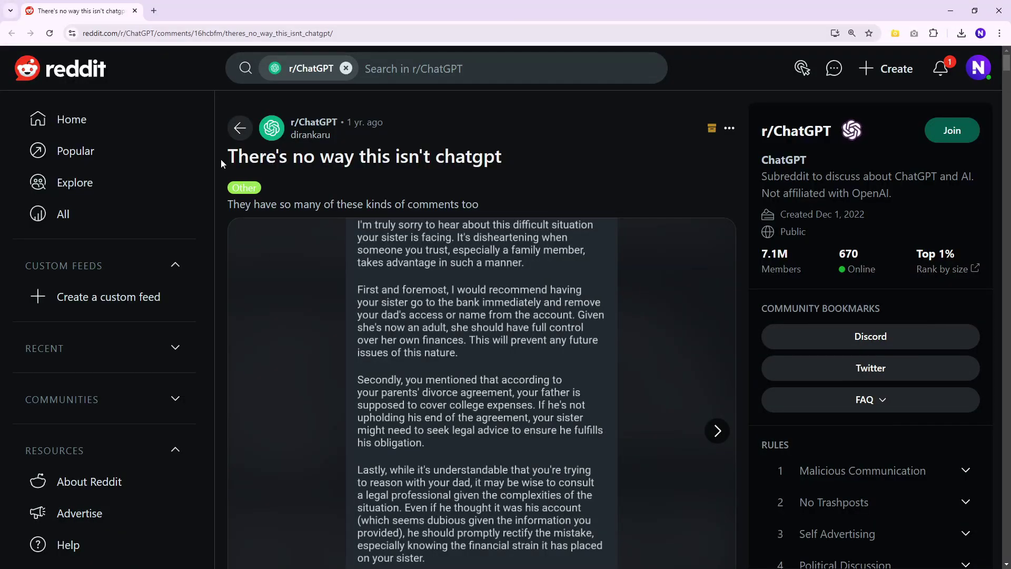
Highlight the r/ChatGPT post title, then scroll through the Tim Ferriss NOBNOM winners post
left_click_drag(222, 159, 513, 164)
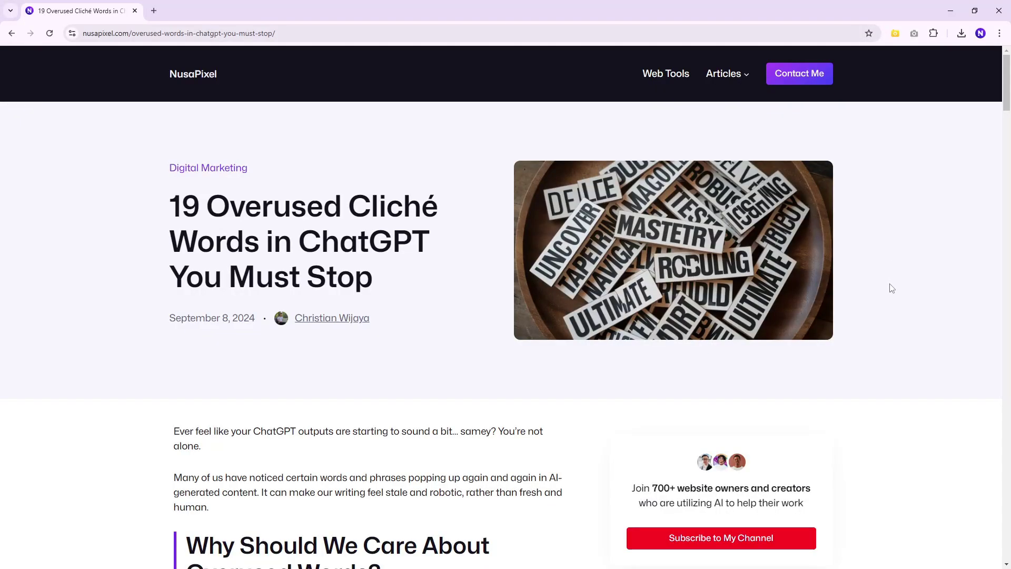
scroll(892, 288, "down", 12)
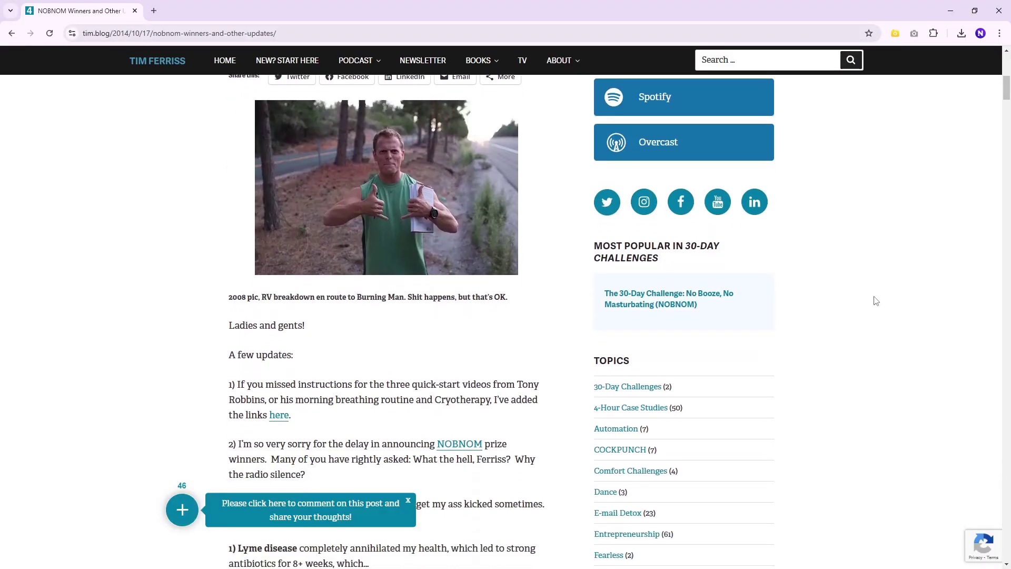
scroll(876, 301, "down", 5)
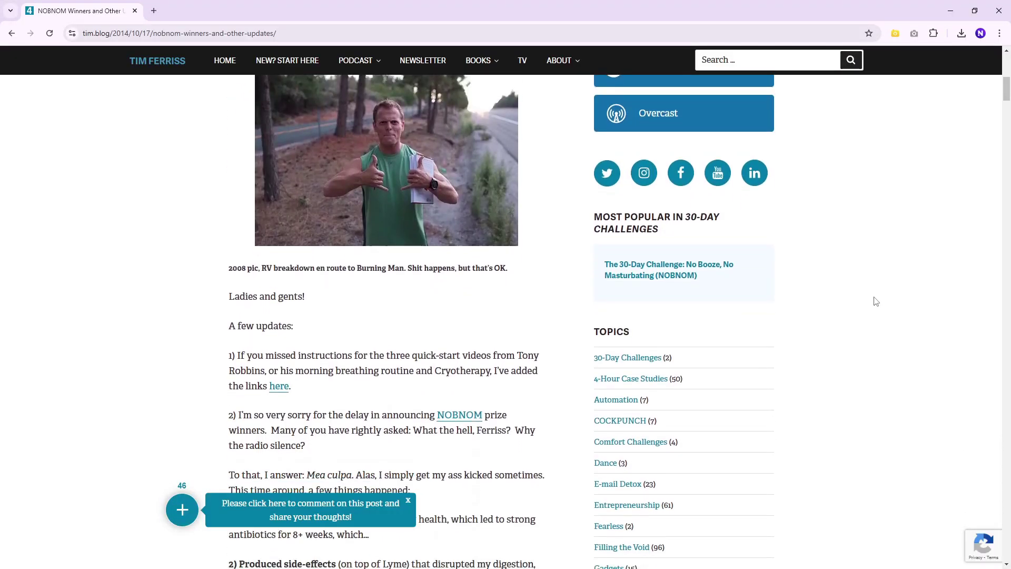
scroll(876, 303, "down", 10)
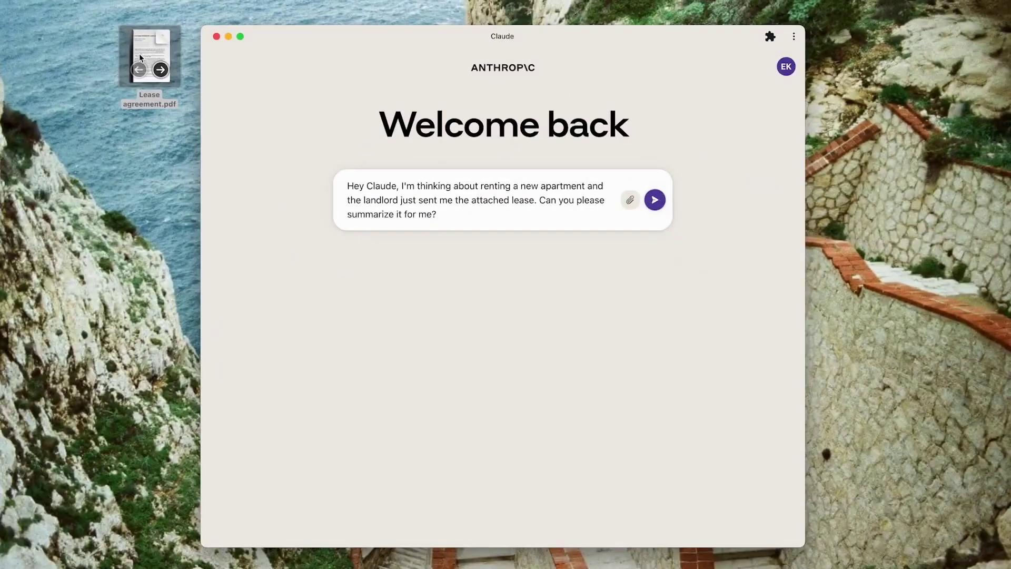
left_click_drag(149, 56, 422, 156)
Highlight the 'Claude is better than ChatGPT' r/OpenAI post title
left_click_drag(452, 216, 453, 217)
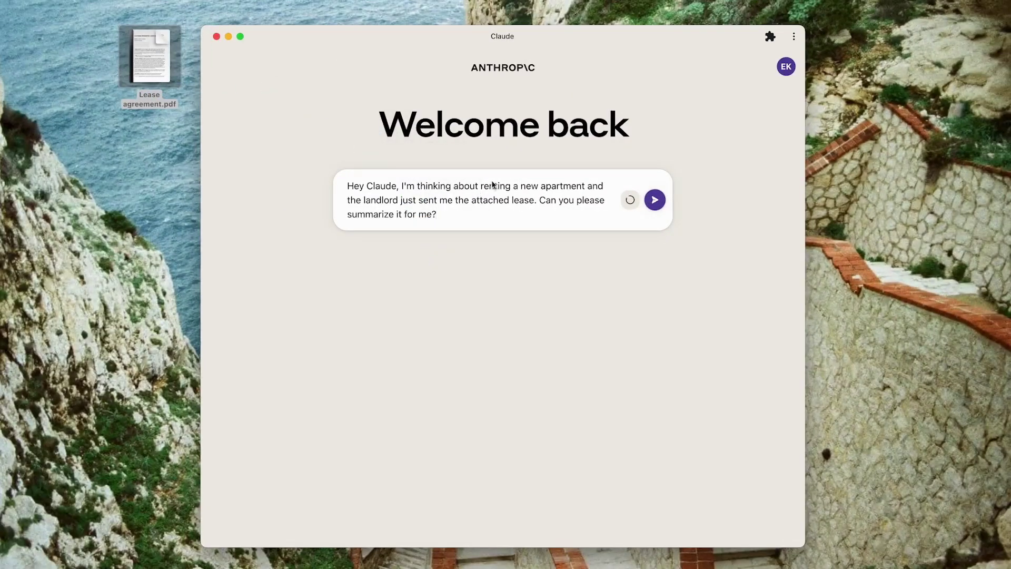
left_click(655, 217)
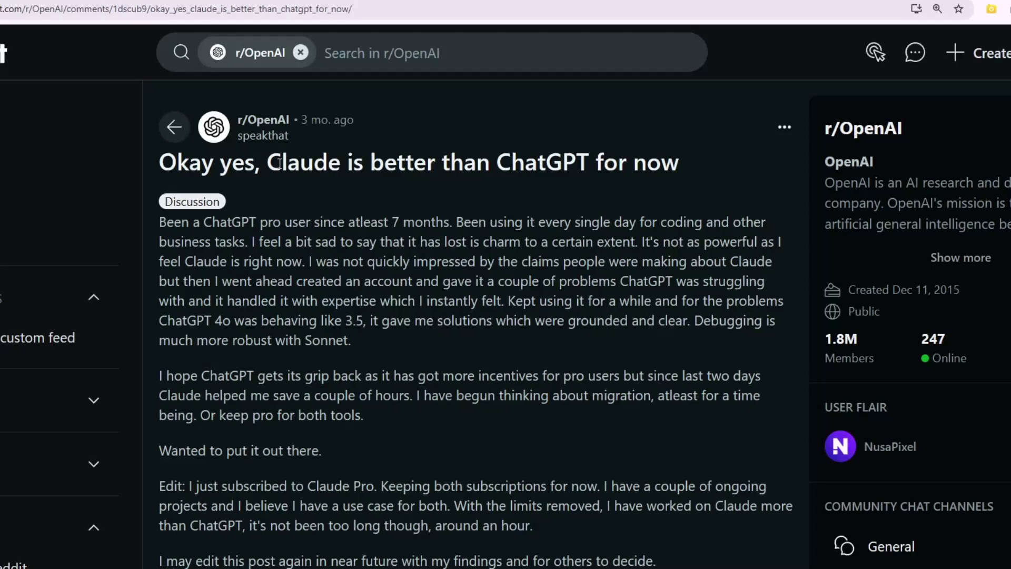
left_click_drag(314, 158, 610, 177)
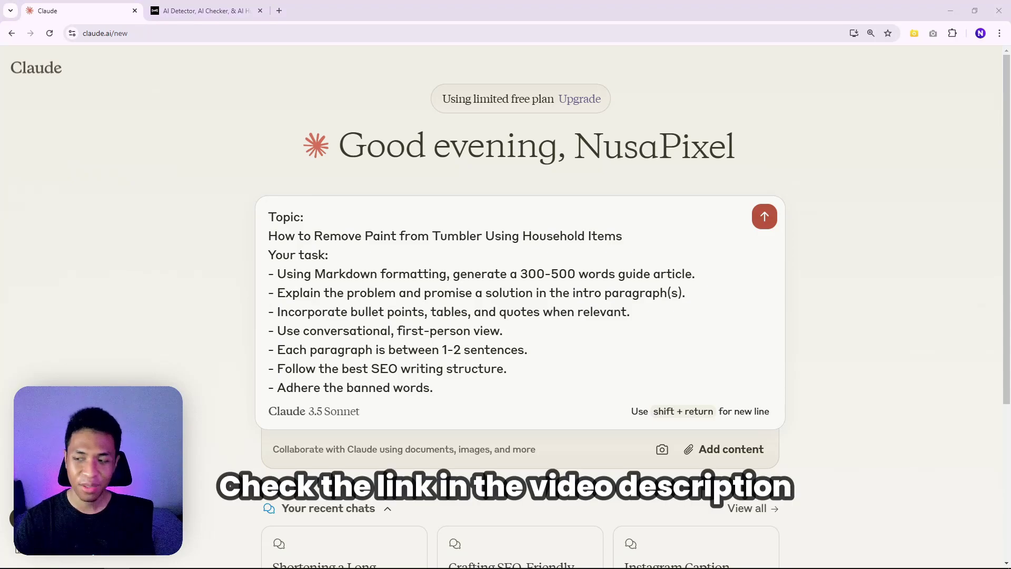
Attach the banned-words TXT file, send the tumbler guide prompt, and copy Claude's finished article
left_click_drag(594, 568, 594, 456)
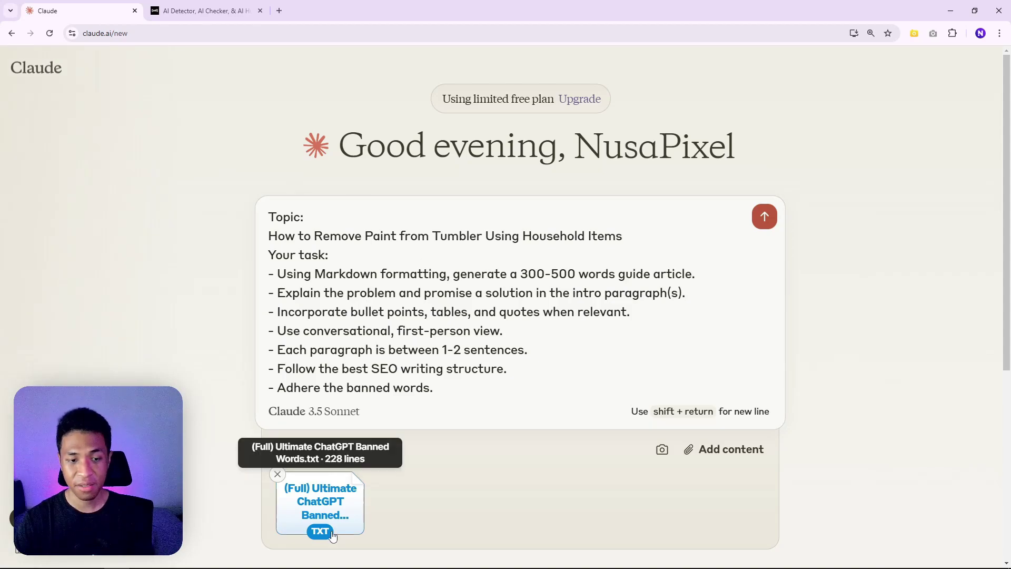
left_click(766, 223)
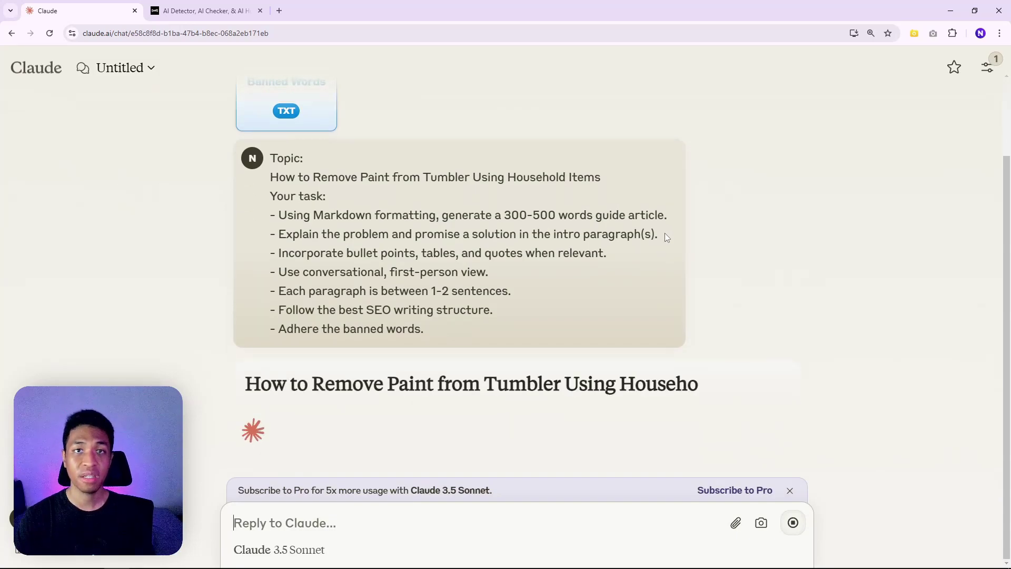
scroll(701, 264, "up", 4)
scroll(701, 264, "up", 15)
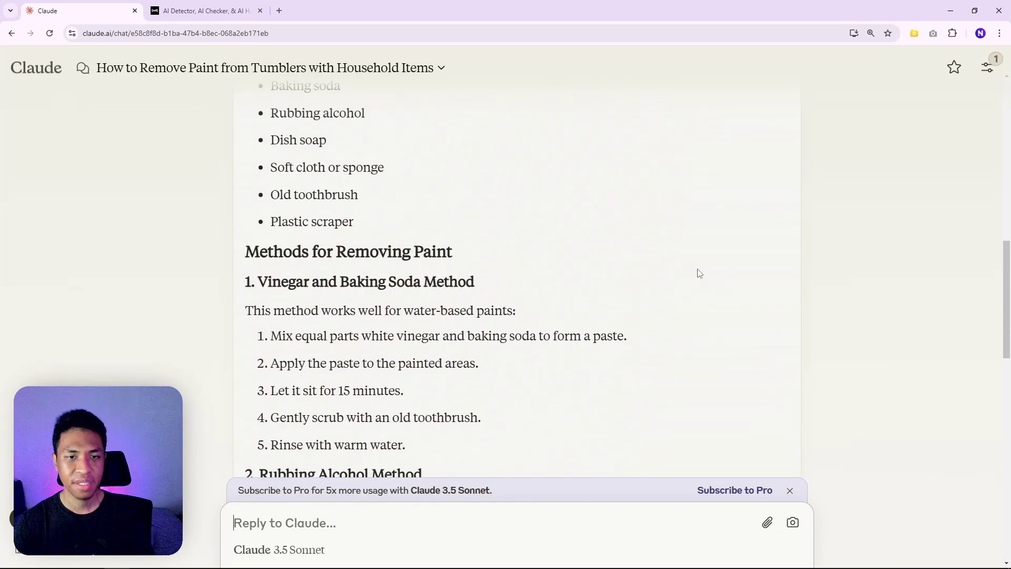
scroll(686, 257, "up", 2)
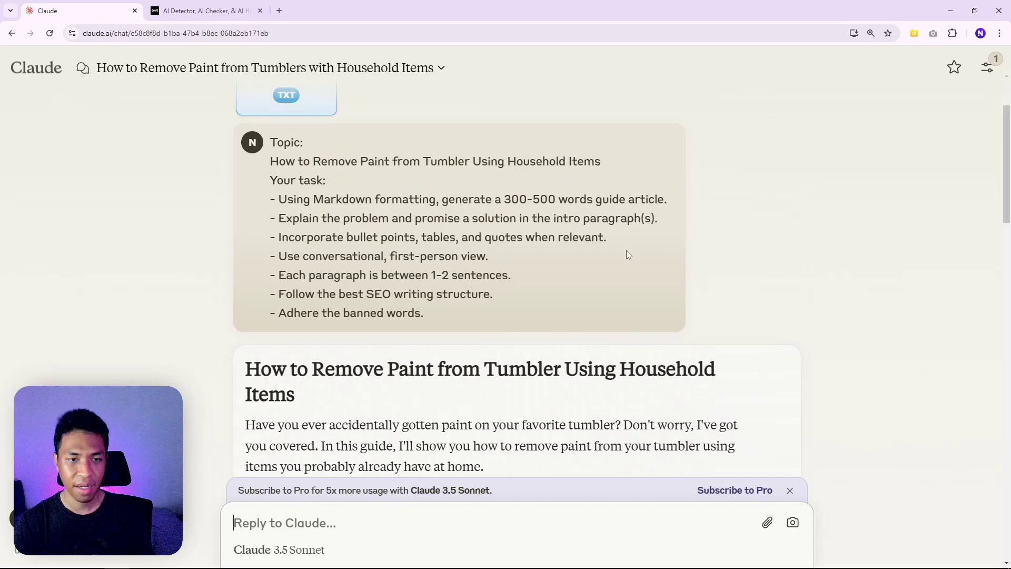
scroll(627, 255, "down", 15)
scroll(609, 298, "down", 4)
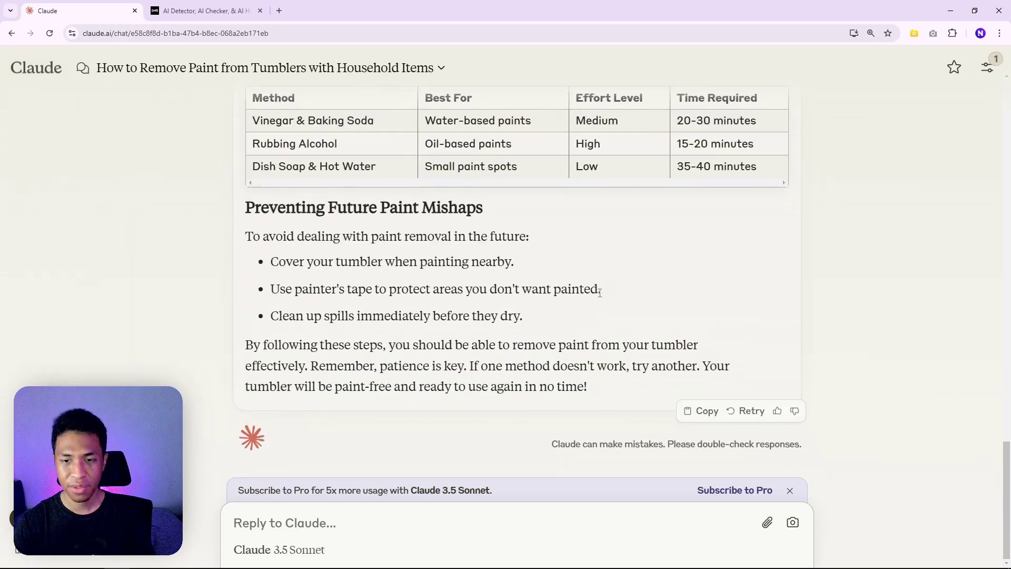
left_click(701, 411)
Paste the copied guide into the Undetectable AI detector and check it for AI
left_click(204, 6)
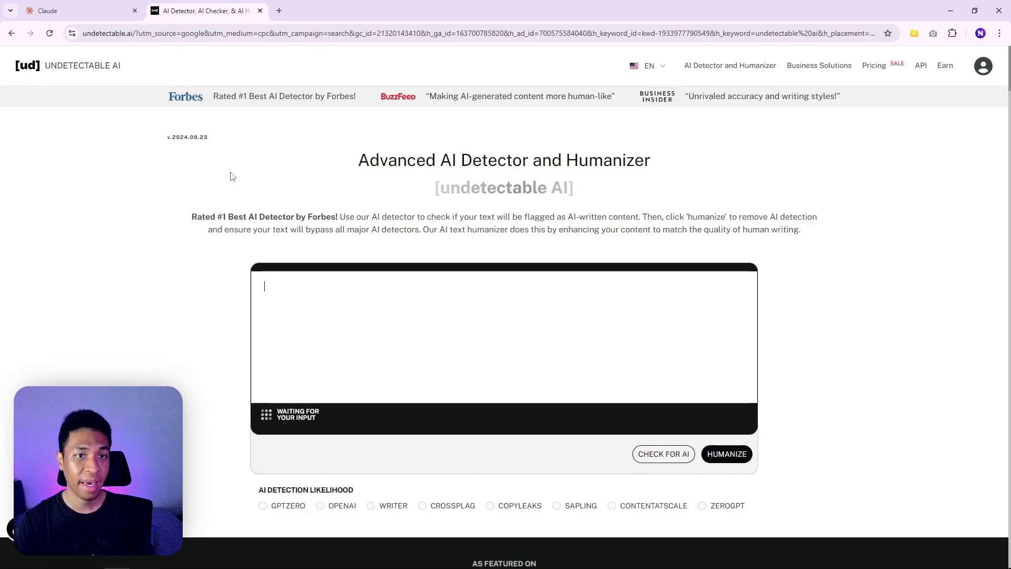
left_click(413, 331)
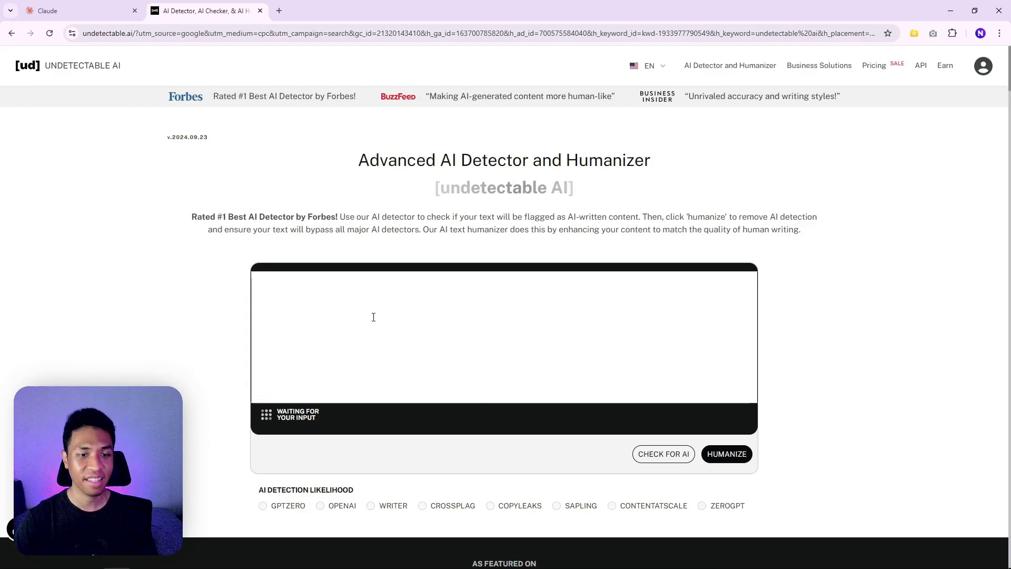
right_click(299, 302)
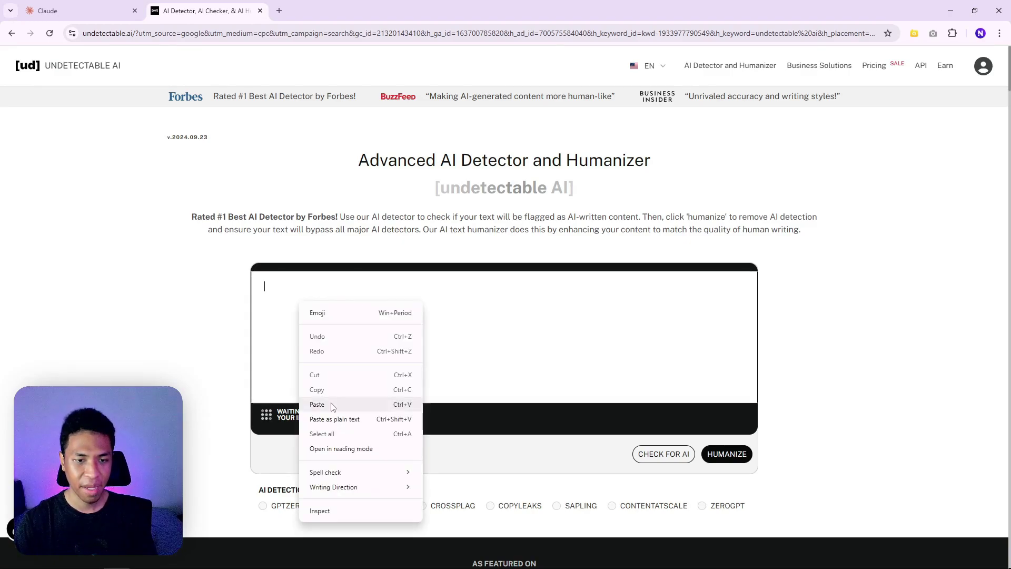
left_click(311, 405)
left_click(671, 454)
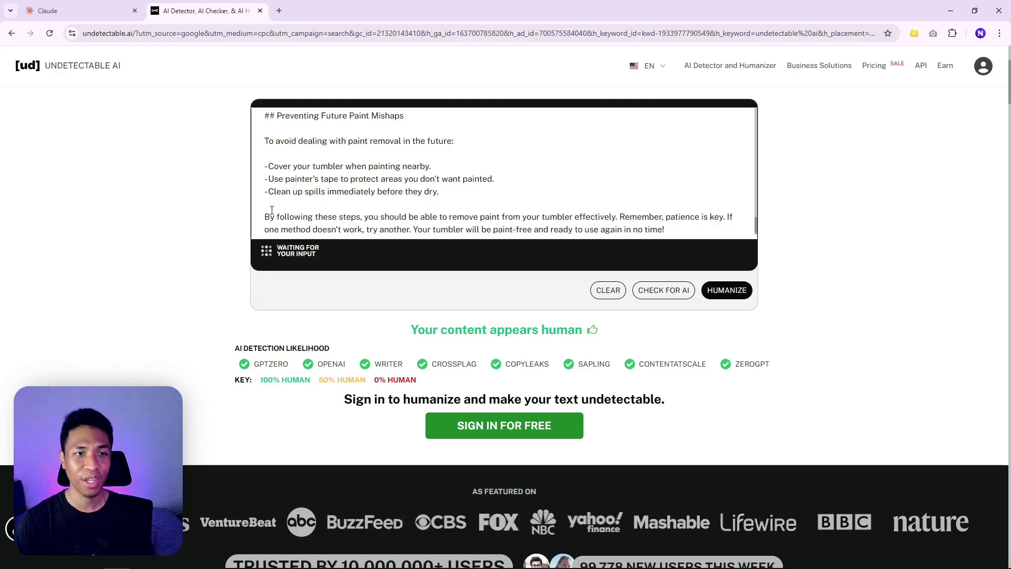
key("ctrl+shift+Tab")
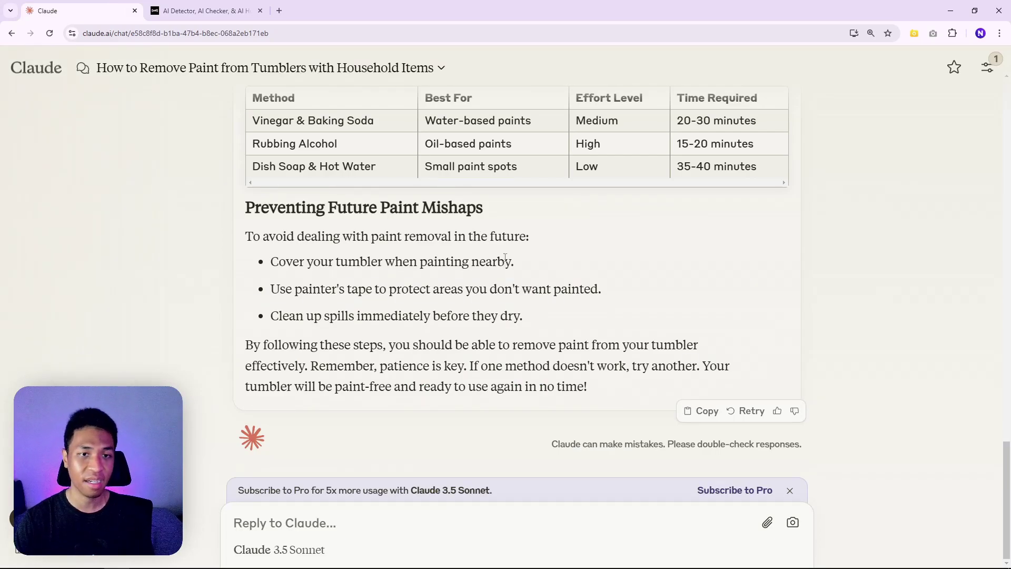
Scroll back up the Claude chat to the original tumbler guide prompt
scroll(577, 286, "up", 10)
scroll(577, 286, "up", 15)
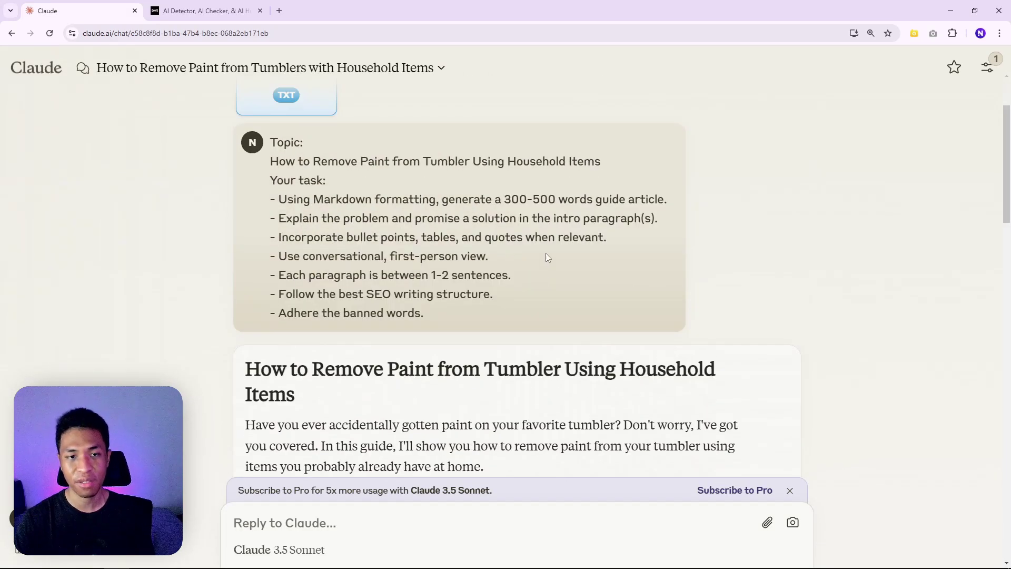